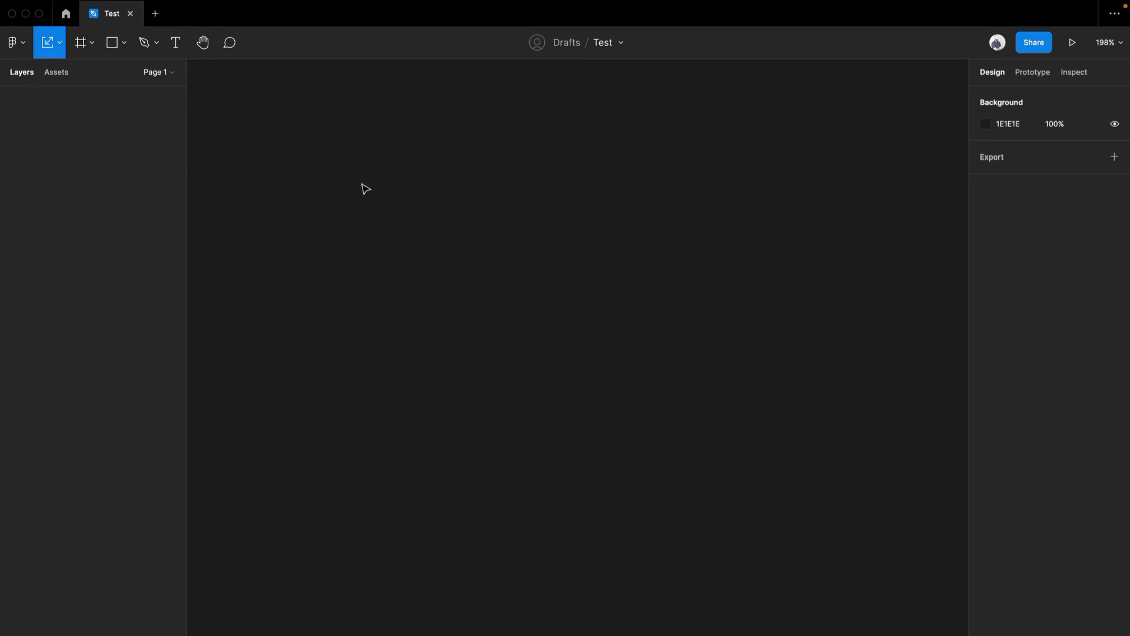
# Add an iPhone 13 Pro Max frame and draw a rectangle about 330 × 231 in its upper part.
pyautogui.press('f')
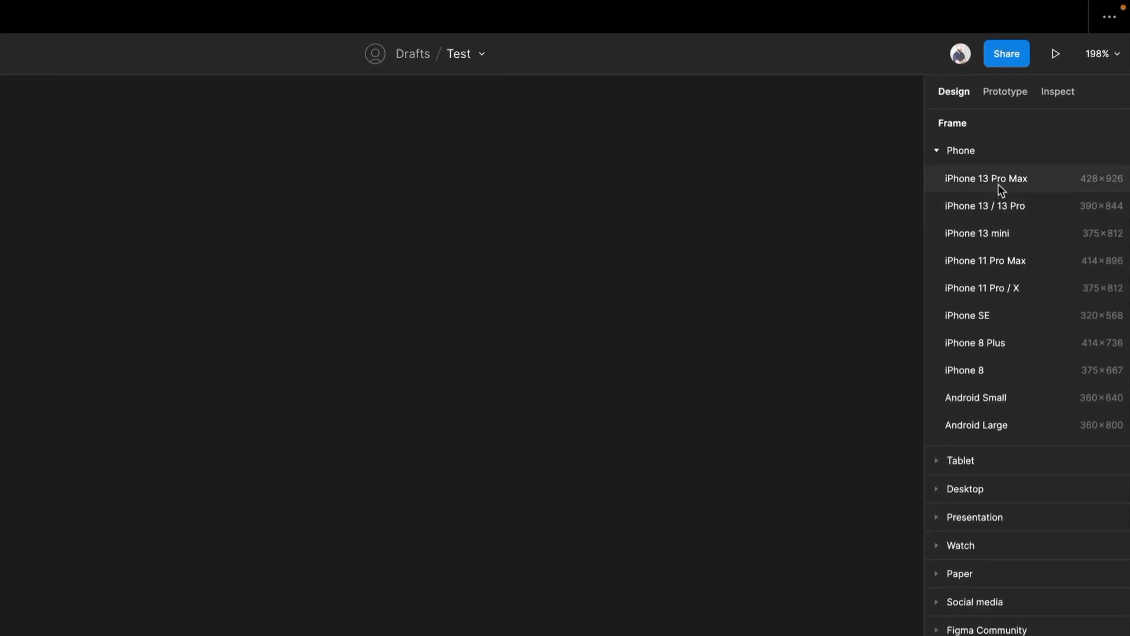
pyautogui.click(998, 185)
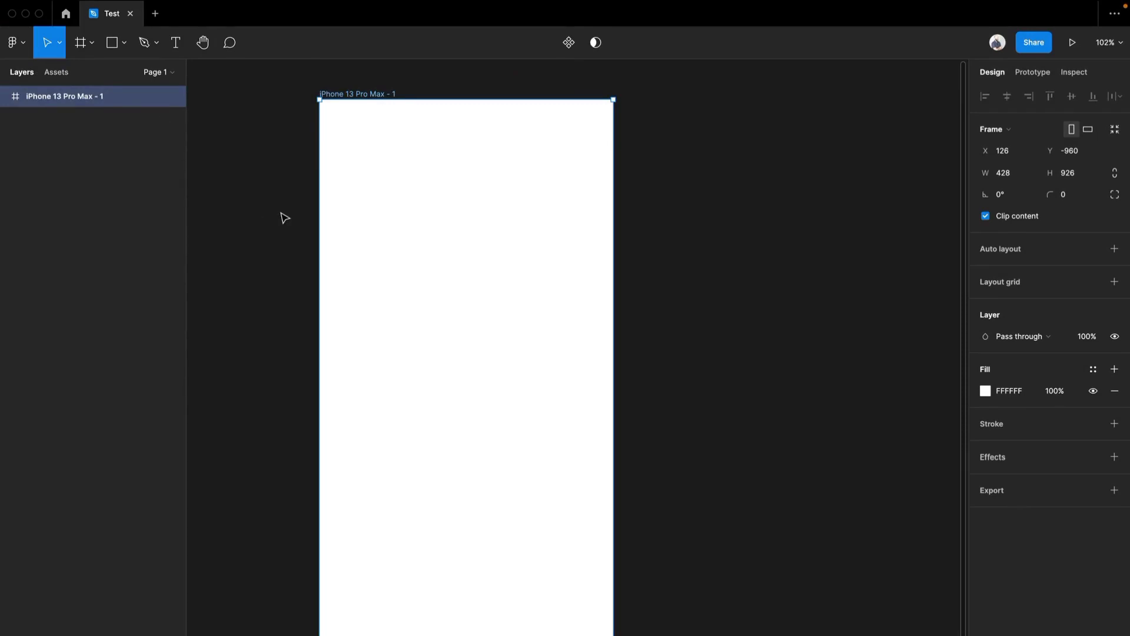
pyautogui.press('r')
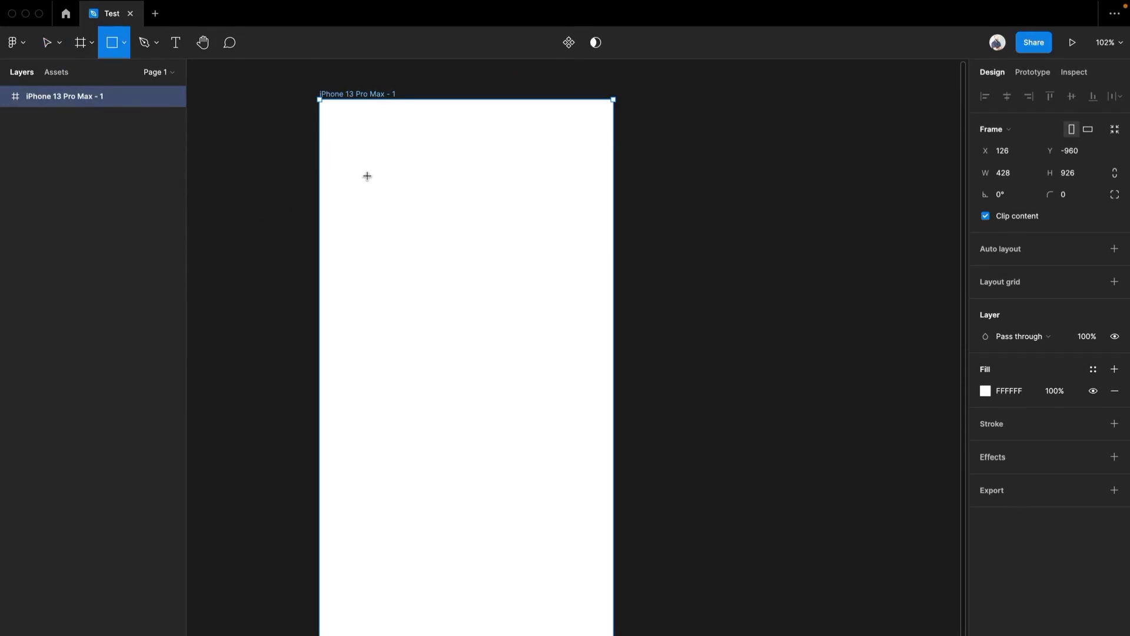
pyautogui.moveTo(354, 160)
pyautogui.mouseDown()
pyautogui.moveTo(396, 206)
pyautogui.moveTo(522, 298)
pyautogui.moveTo(581, 318)
pyautogui.mouseUp()
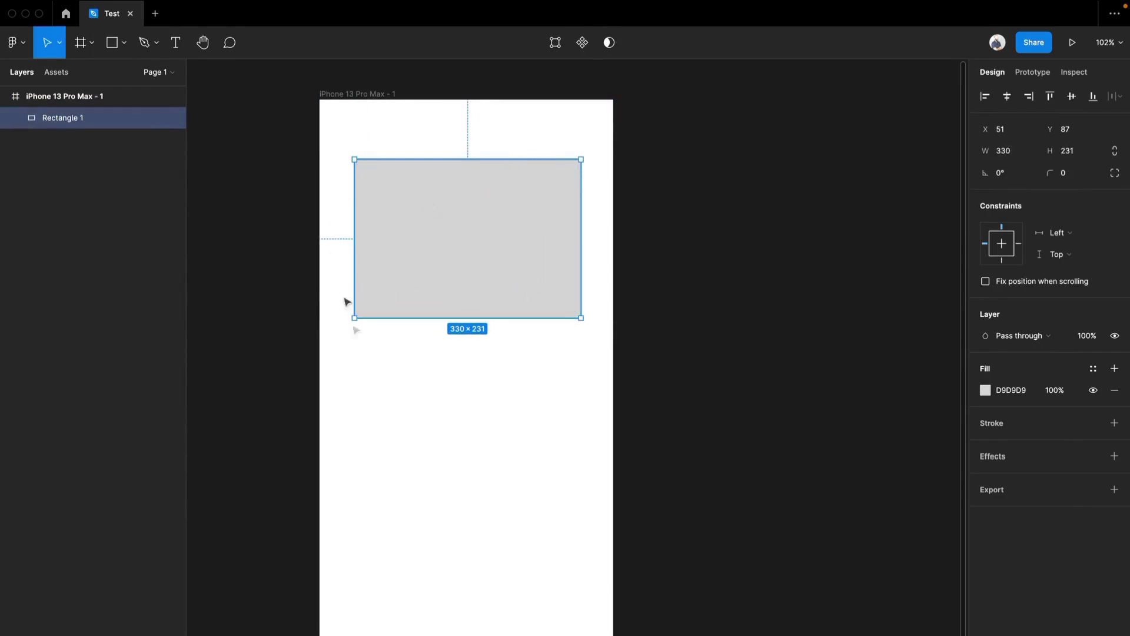
# Draw a second rectangle about 328 × 253 in the frame, below the first one.
pyautogui.click(383, 449)
pyautogui.press('r')
pyautogui.moveTo(356, 386)
pyautogui.mouseDown()
pyautogui.moveTo(528, 577)
pyautogui.moveTo(567, 588)
pyautogui.moveTo(580, 561)
pyautogui.mouseUp()
pyautogui.click(625, 406)
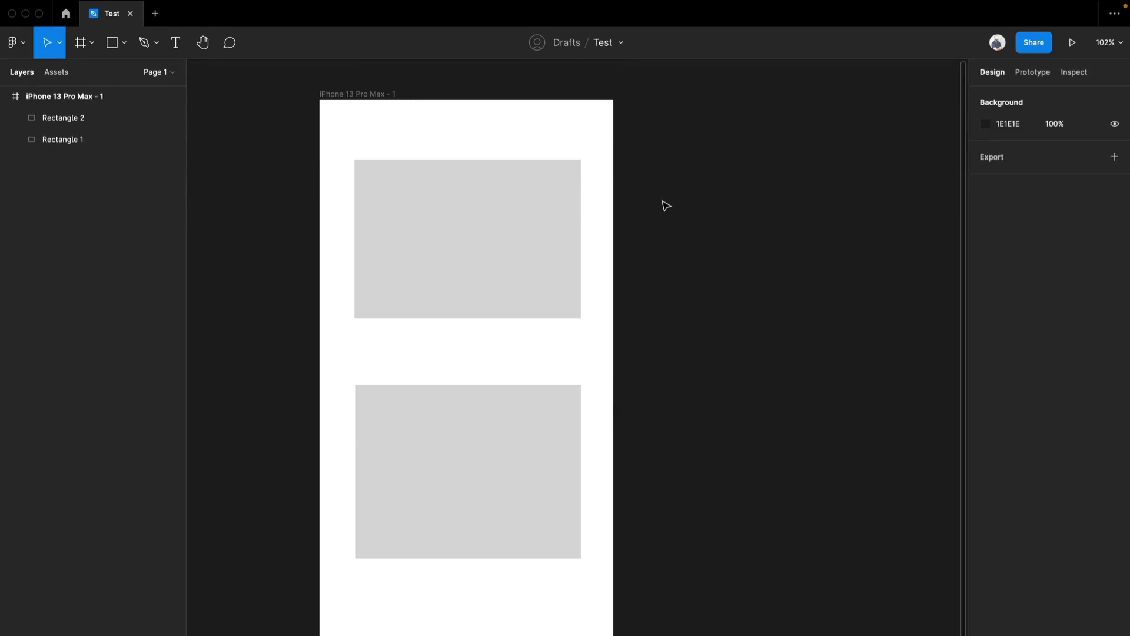
# Narrow the phone frame to about 398 wide, and widen it back to about 429.
pyautogui.click(343, 103)
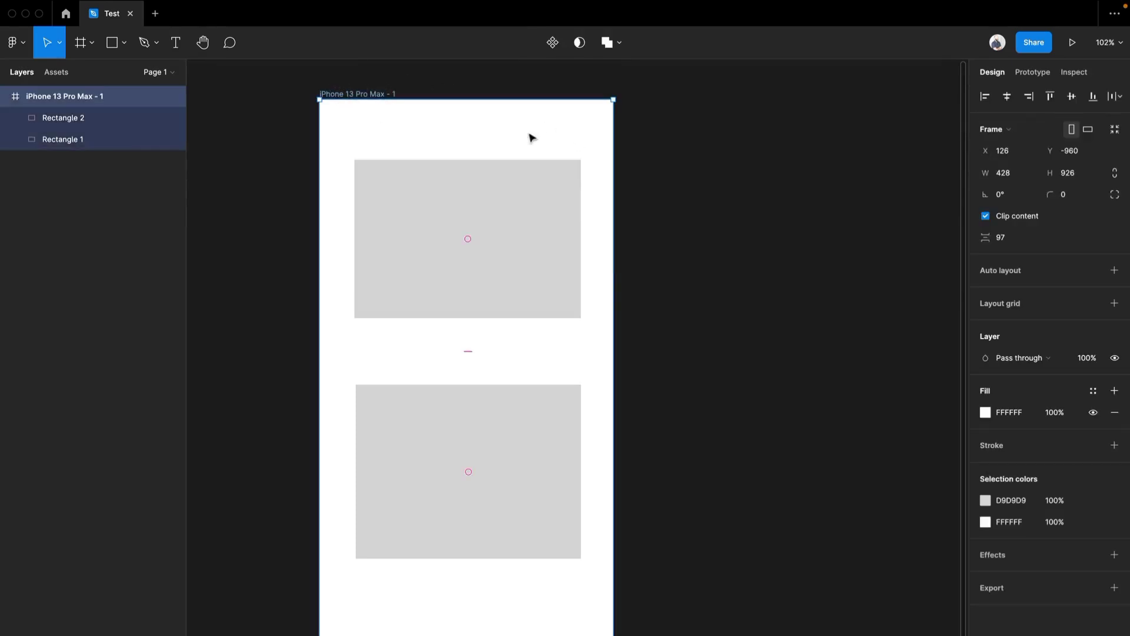
pyautogui.moveTo(612, 173); pyautogui.dragTo(593, 189)
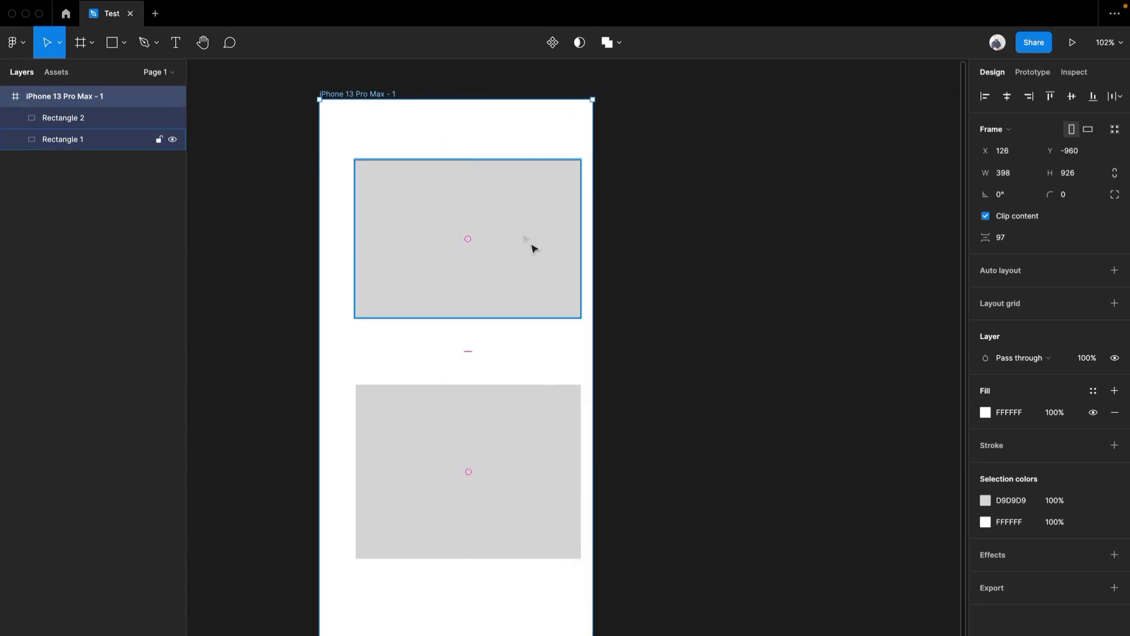
pyautogui.moveTo(597, 314)
pyautogui.mouseDown()
pyautogui.moveTo(799, 303)
pyautogui.moveTo(614, 315)
pyautogui.mouseUp()
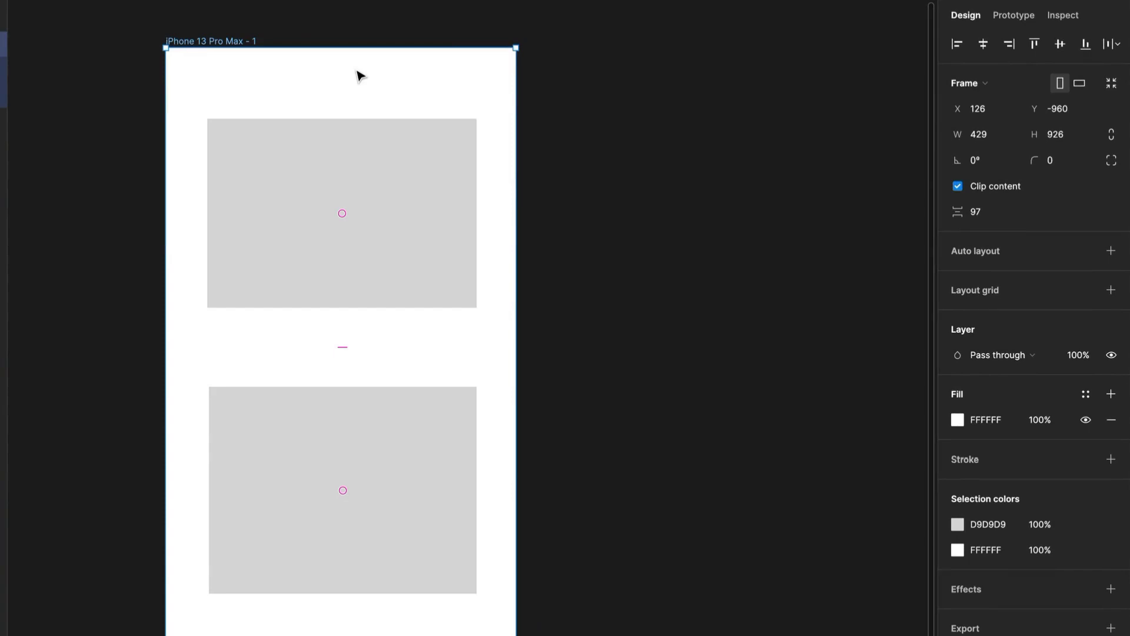
# Try shrinking the frame inward from its left edge, and undo the resize.
pyautogui.click(338, 182)
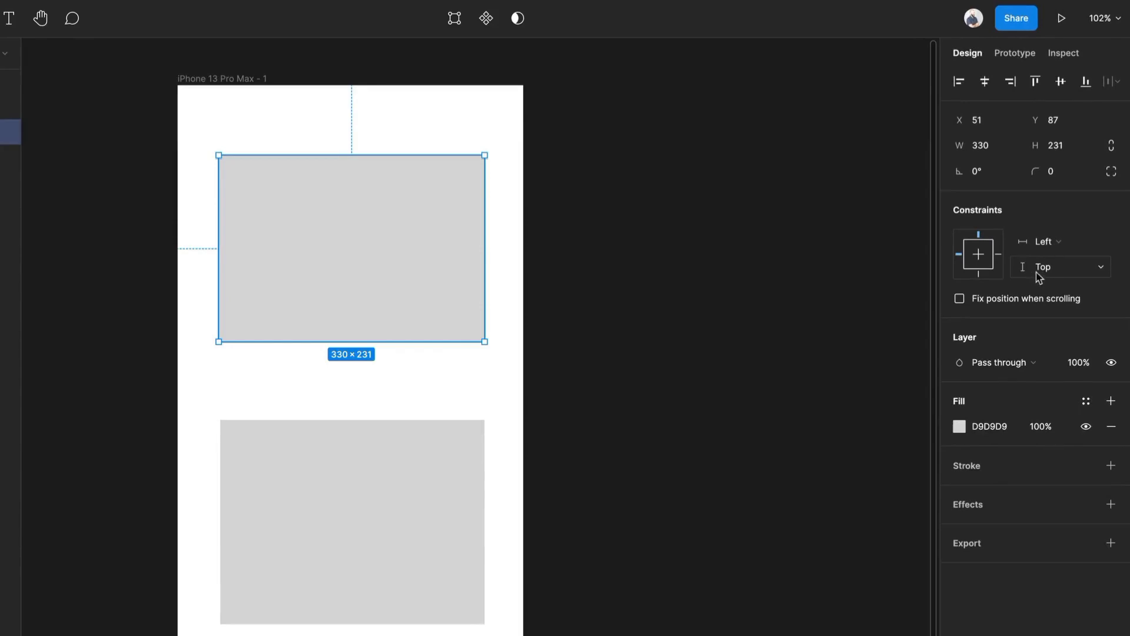
pyautogui.click(252, 86)
pyautogui.moveTo(177, 124); pyautogui.dragTo(304, 134)
pyautogui.hotkey('ctrl', 'z')
pyautogui.moveTo(254, 86)
pyautogui.mouseDown()
pyautogui.moveTo(260, 223)
pyautogui.moveTo(260, 85)
pyautogui.mouseUp()
# Set the upper rectangle's horizontal constraint to Left and right.
pyautogui.click(339, 260)
pyautogui.click(1063, 238)
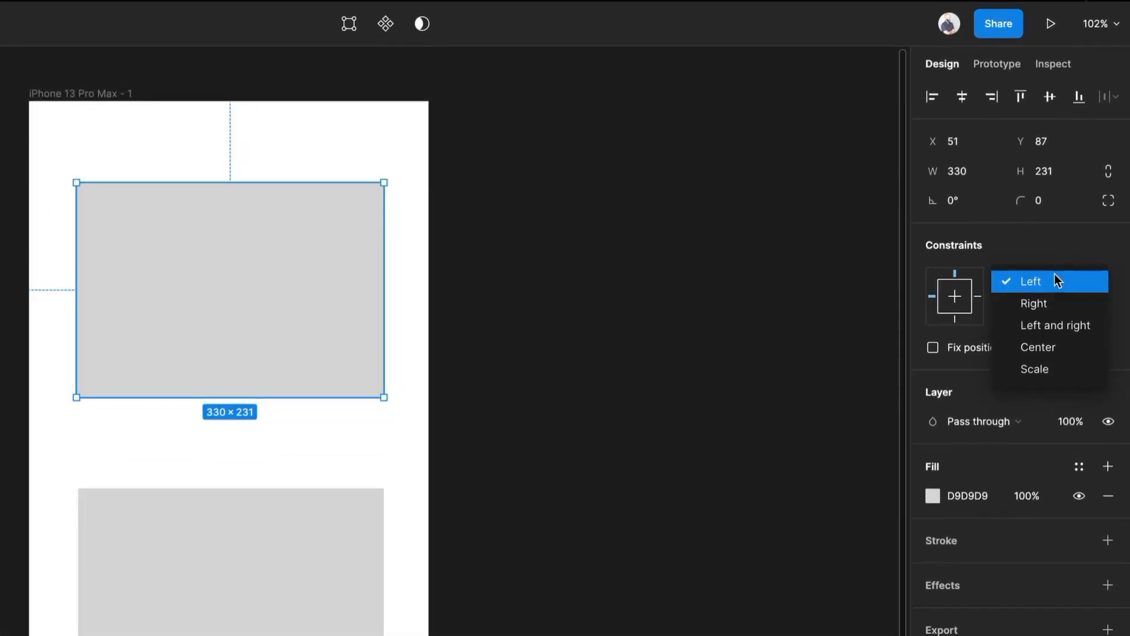
pyautogui.click(1061, 323)
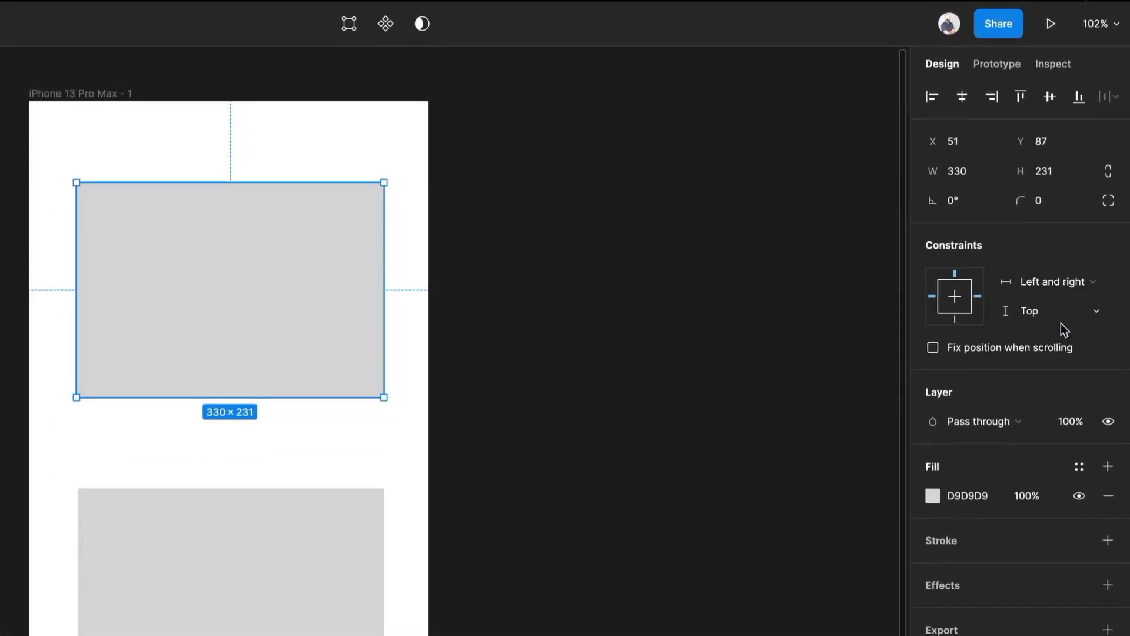
pyautogui.click(1056, 317)
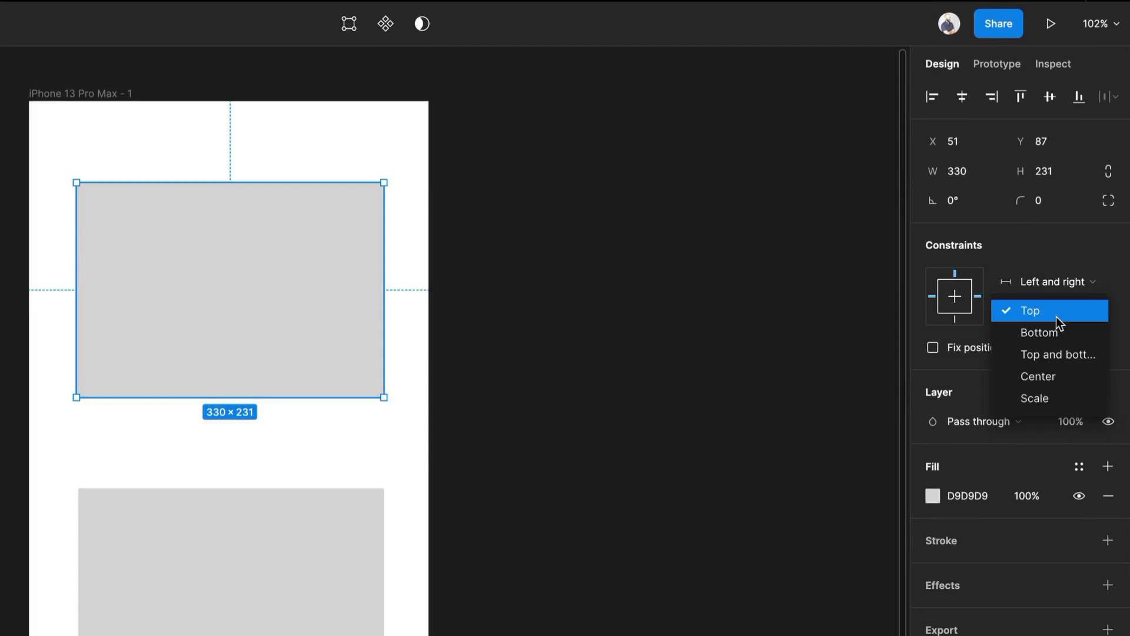
pyautogui.click(381, 478)
# Test the upper rectangle's stretching by widening the frame and bringing it back to about 429 wide.
pyautogui.click(77, 99)
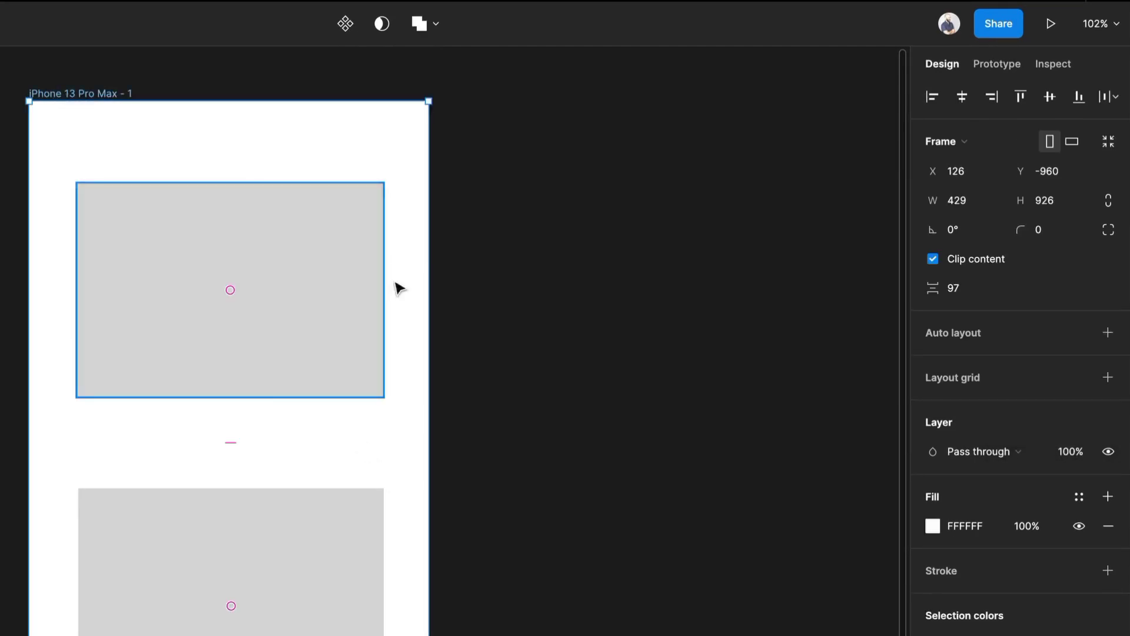
pyautogui.moveTo(427, 264); pyautogui.dragTo(464, 271)
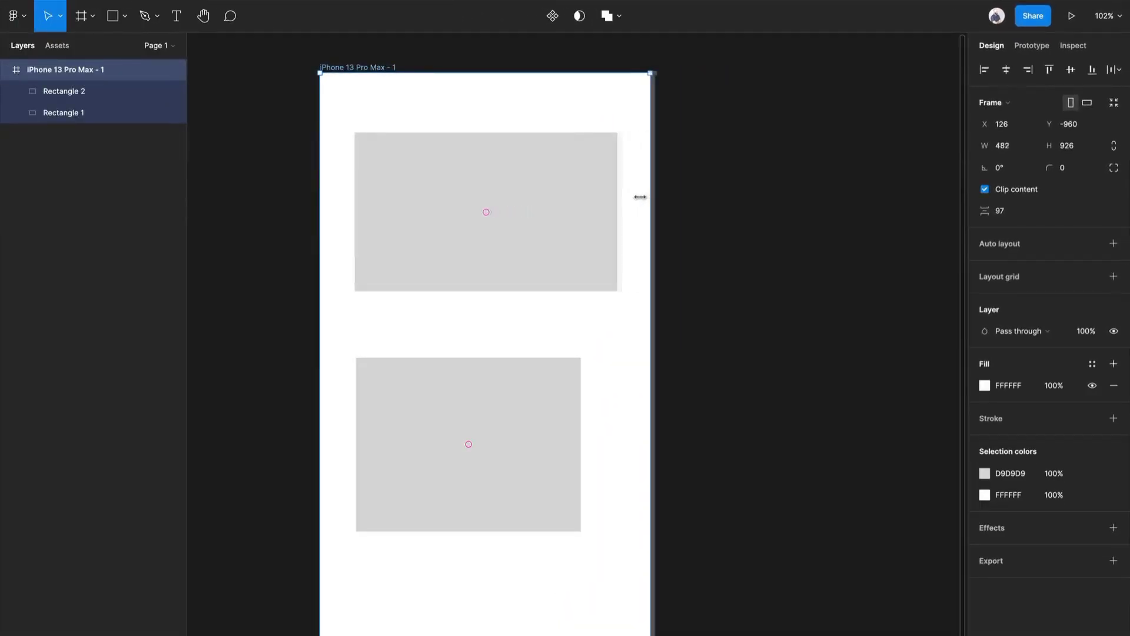
pyautogui.moveTo(640, 197); pyautogui.dragTo(614, 203)
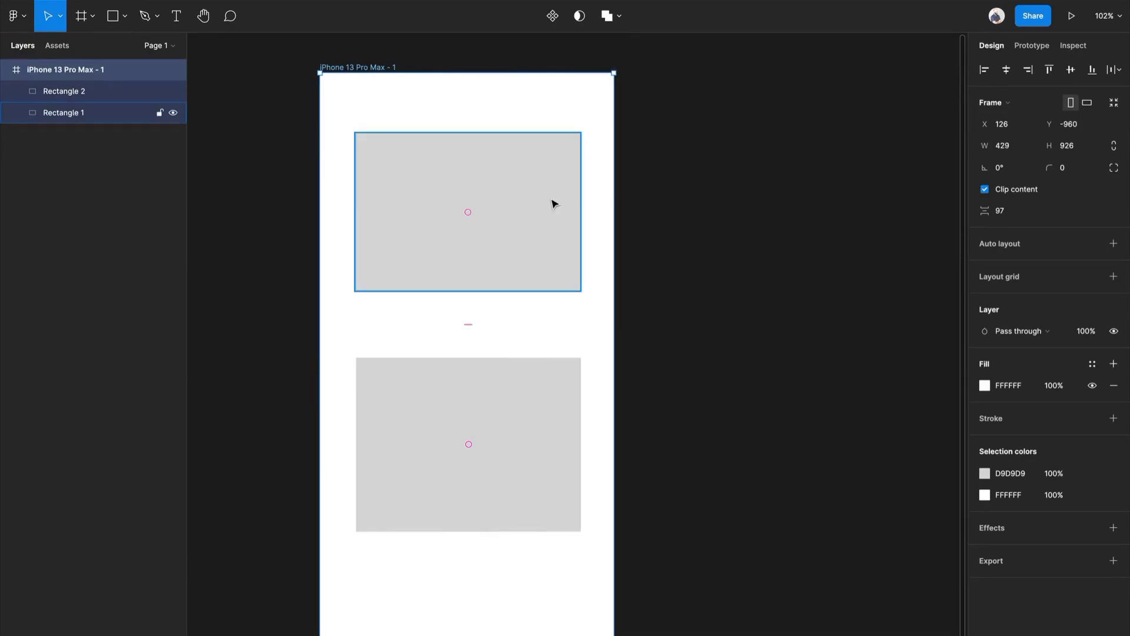
# Set the lower rectangle's vertical constraint to Top and bottom.
pyautogui.click(539, 422)
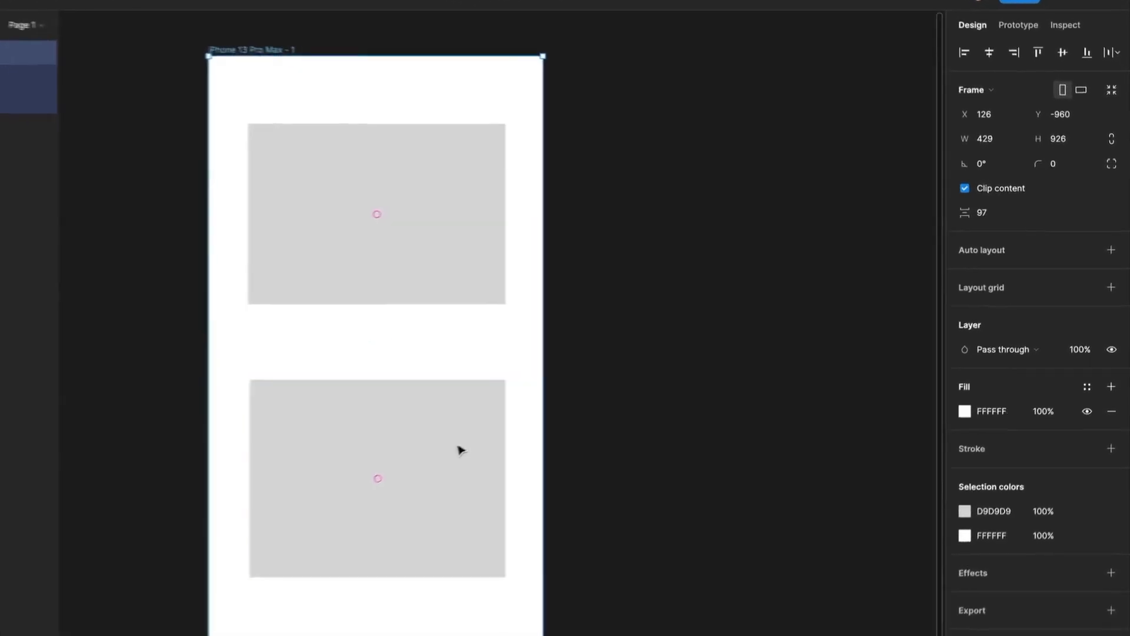
pyautogui.click(1070, 222)
pyautogui.click(1076, 210)
pyautogui.click(1062, 236)
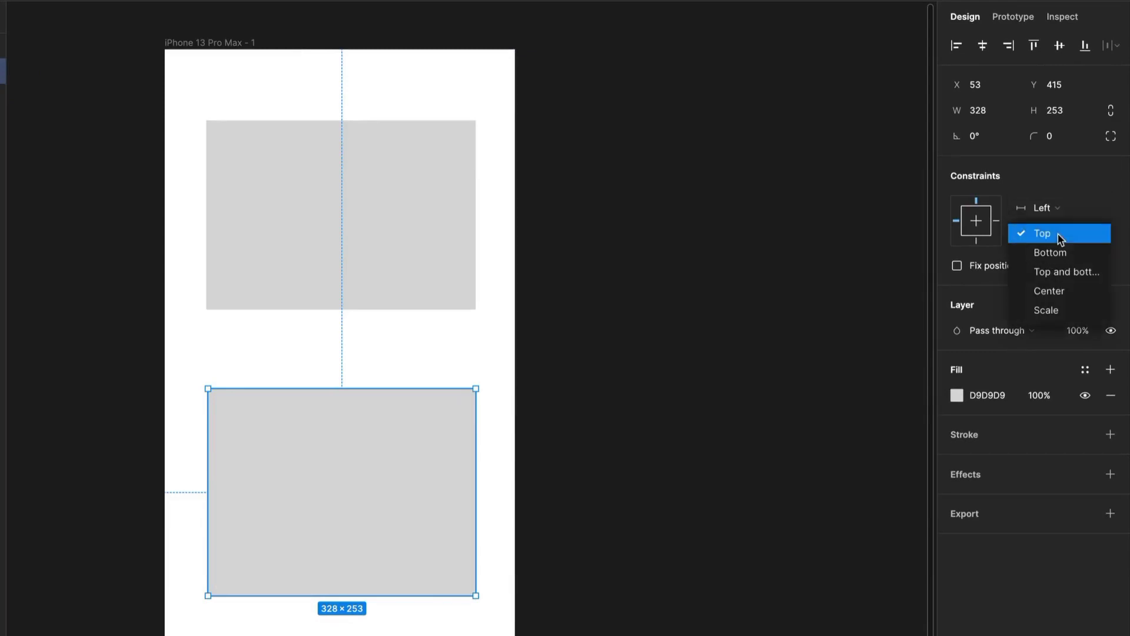
pyautogui.click(1059, 277)
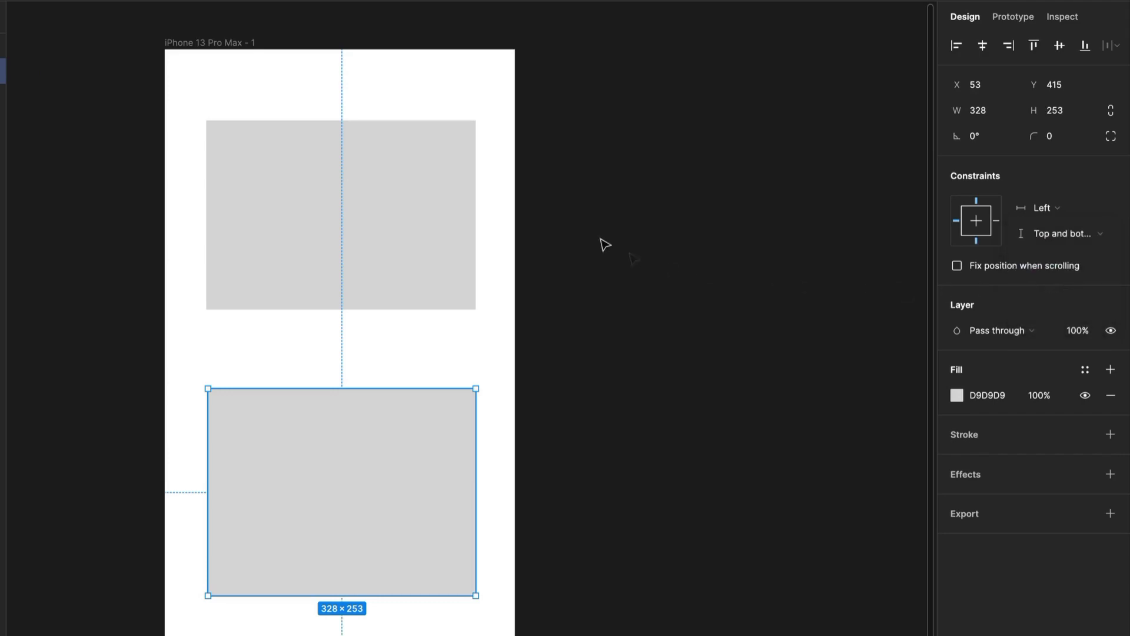
# Extend the frame's bottom edge downward until the lower rectangle is about 295 high.
pyautogui.click(235, 43)
pyautogui.scroll(-1, 430, 223)
pyautogui.scroll(-5, 430, 224)
pyautogui.moveTo(432, 566); pyautogui.dragTo(472, 598)
pyautogui.scroll(8, 492, 396)
# Move the lower rectangle further down in the frame, to about Y 615.
pyautogui.click(424, 394)
pyautogui.scroll(-6, 412, 376)
pyautogui.click(406, 361)
pyautogui.moveTo(427, 262); pyautogui.dragTo(434, 412)
pyautogui.scroll(5, 468, 313)
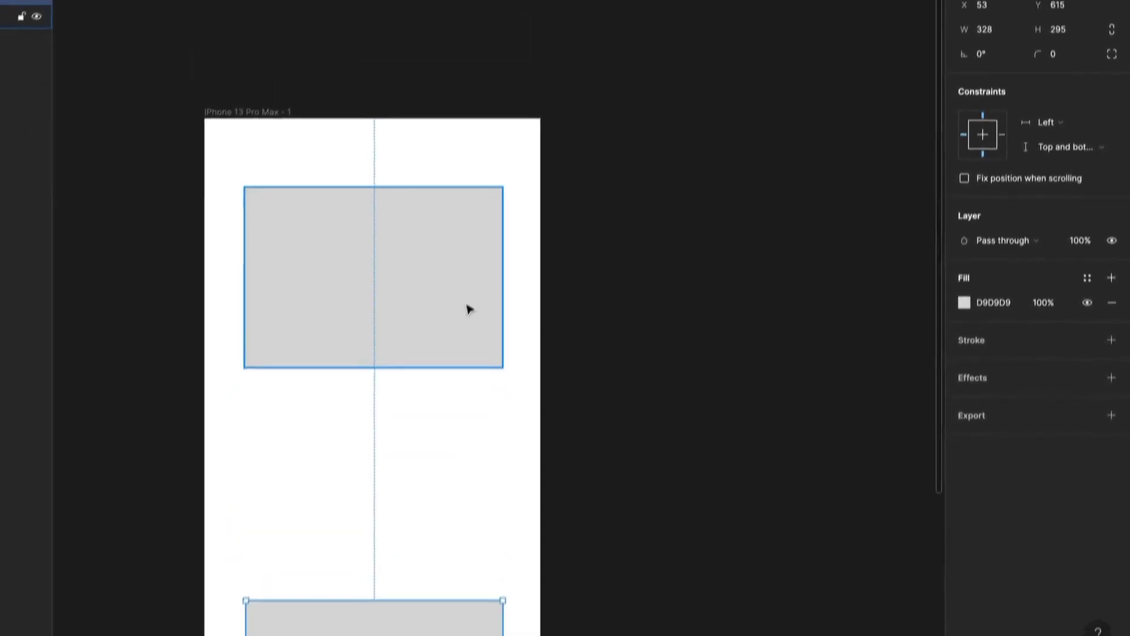
# Set the upper rectangle's vertical constraint to Center.
pyautogui.click(468, 314)
pyautogui.click(1070, 127)
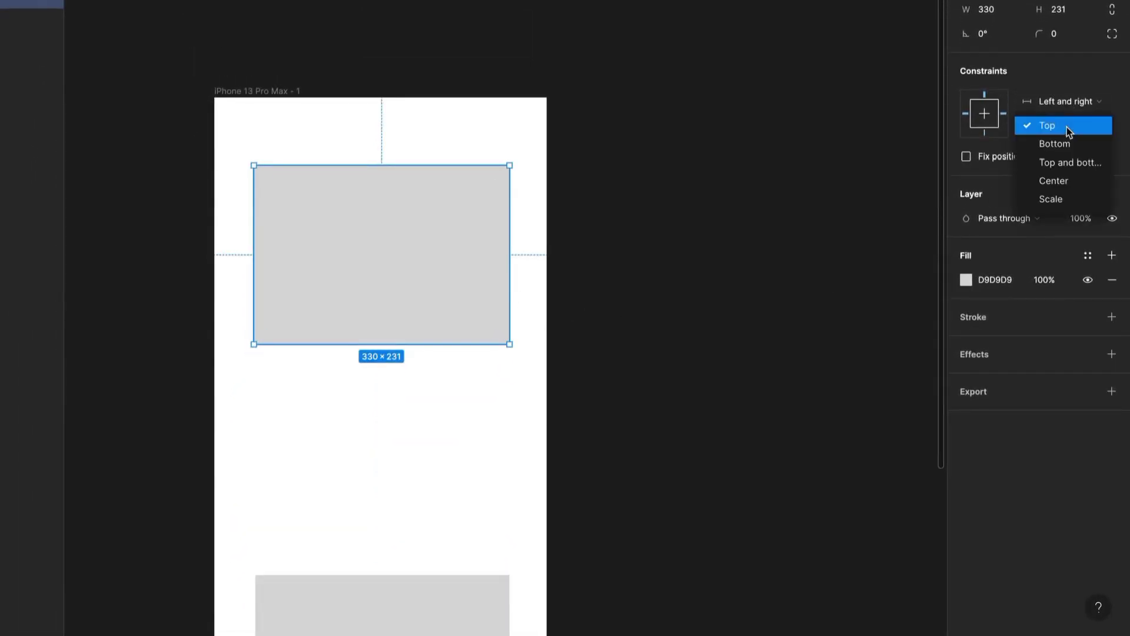
pyautogui.click(1074, 186)
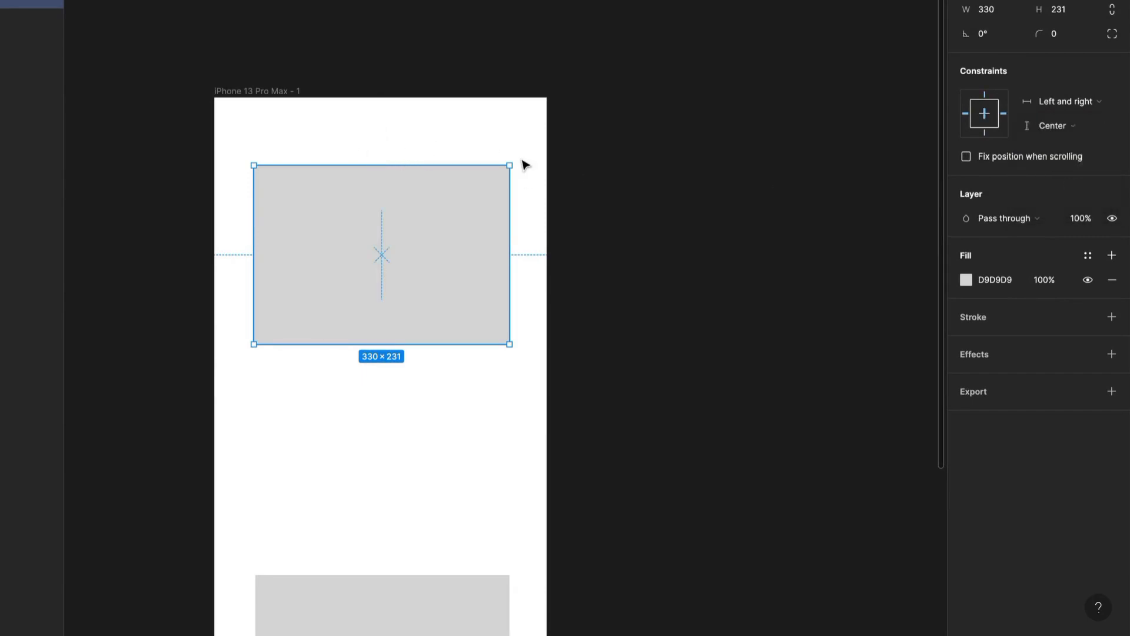
# Extend the frame's top edge upward until the upper rectangle sits at about Y 122.
pyautogui.click(531, 101)
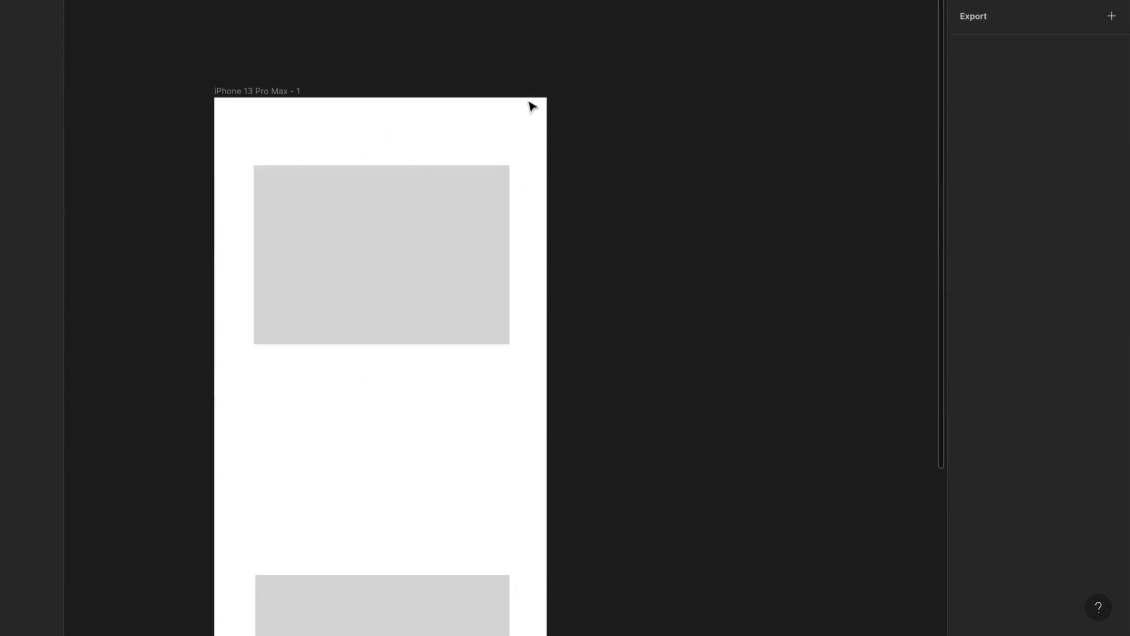
pyautogui.click(219, 93)
pyautogui.moveTo(423, 110)
pyautogui.mouseDown()
pyautogui.moveTo(446, 27)
pyautogui.moveTo(424, 194)
pyautogui.moveTo(429, 120)
pyautogui.mouseUp()
# Set both the horizontal and vertical constraints of the upper rectangle to Scale.
pyautogui.click(475, 318)
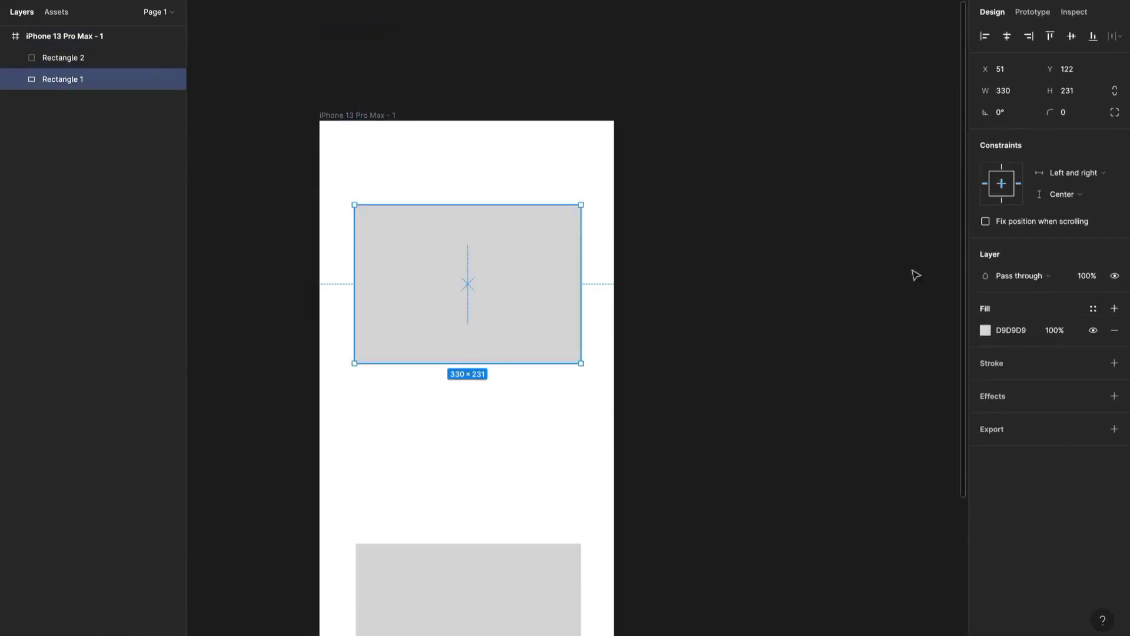
pyautogui.click(1098, 170)
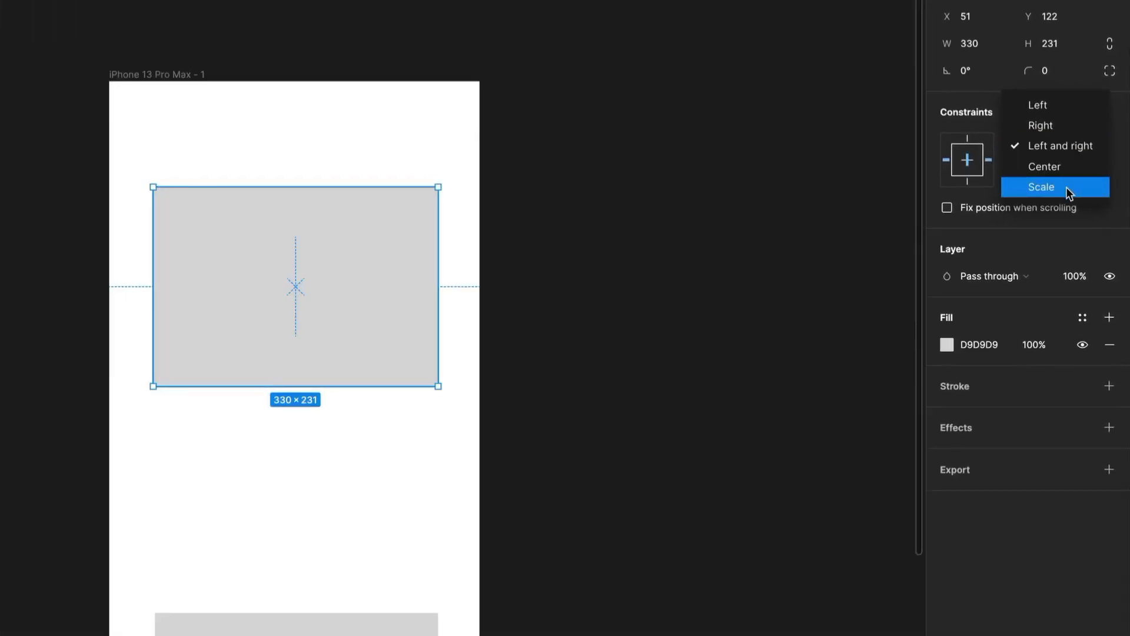
pyautogui.click(1066, 186)
pyautogui.click(1064, 177)
pyautogui.click(1066, 188)
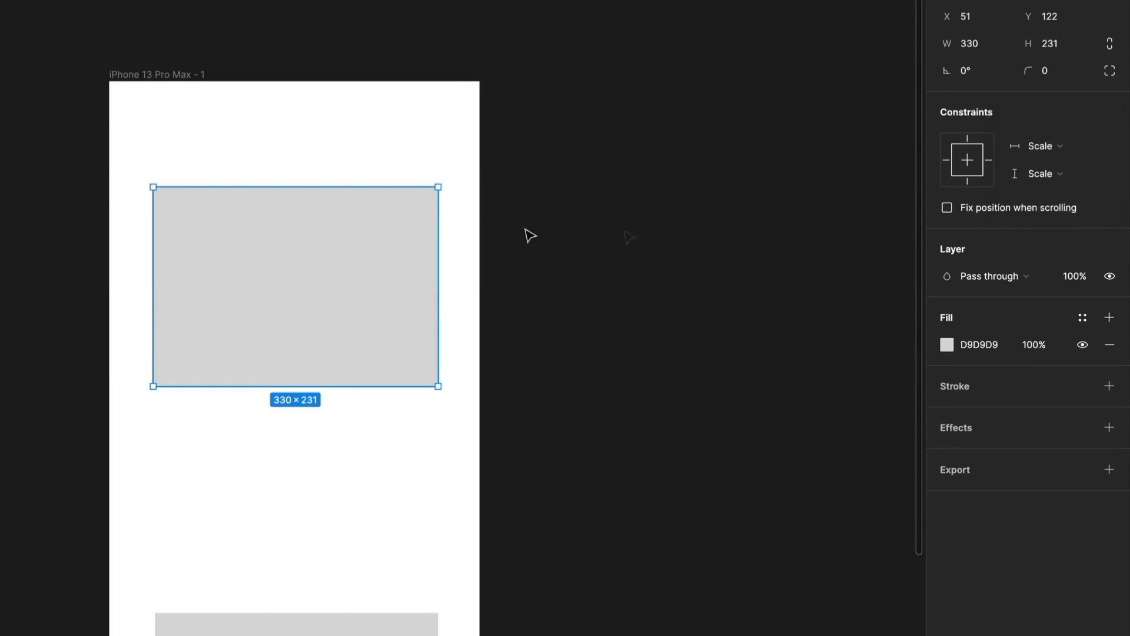
# Shrink the frame from its top-right corner, and enlarge it to about 429 × 1272.
pyautogui.click(168, 75)
pyautogui.moveTo(480, 84); pyautogui.dragTo(353, 236)
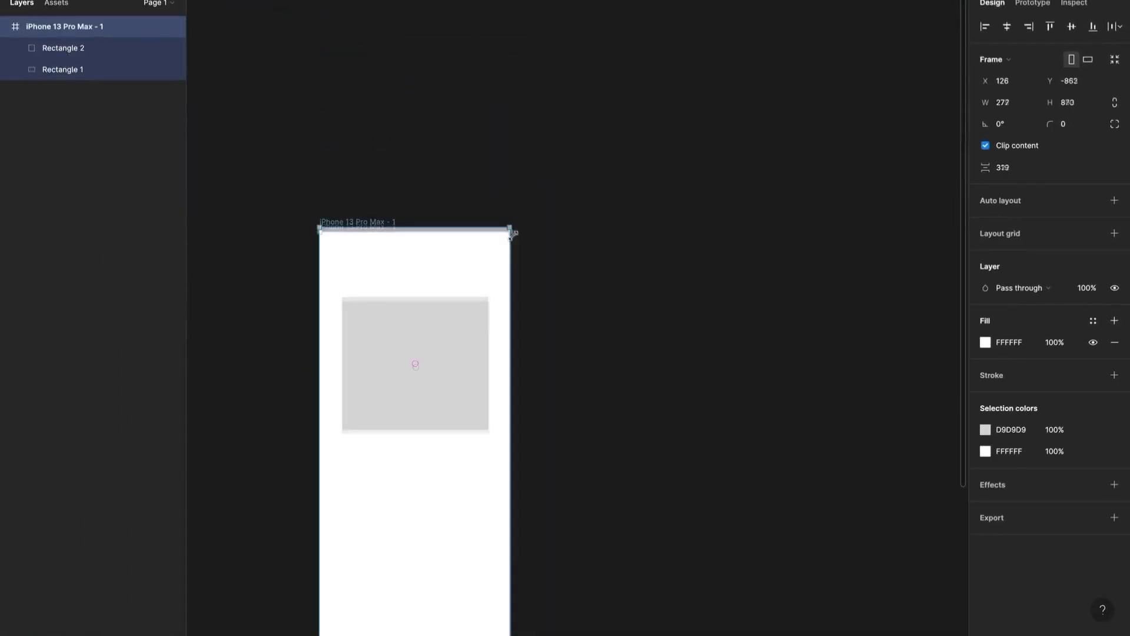
pyautogui.moveTo(512, 233); pyautogui.dragTo(614, 200)
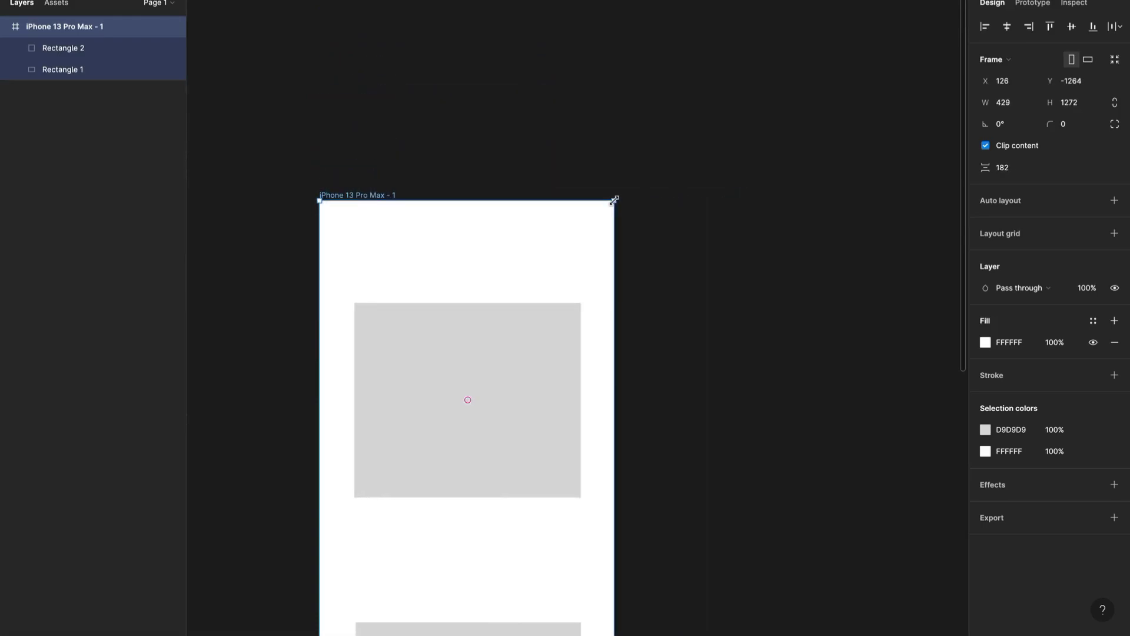
# Move the lower rectangle up towards the upper one, leaving a gap of about 89.
pyautogui.scroll(-4, 614, 200)
pyautogui.scroll(2, 614, 201)
pyautogui.scroll(-5, 614, 200)
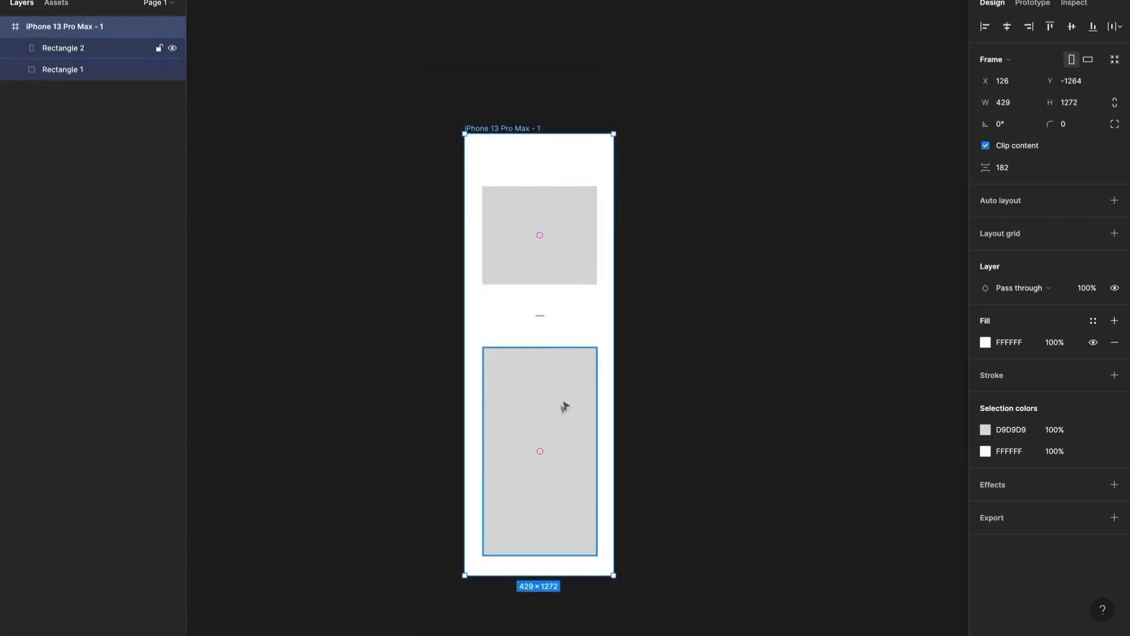
pyautogui.click(549, 452)
pyautogui.moveTo(549, 452); pyautogui.dragTo(548, 421)
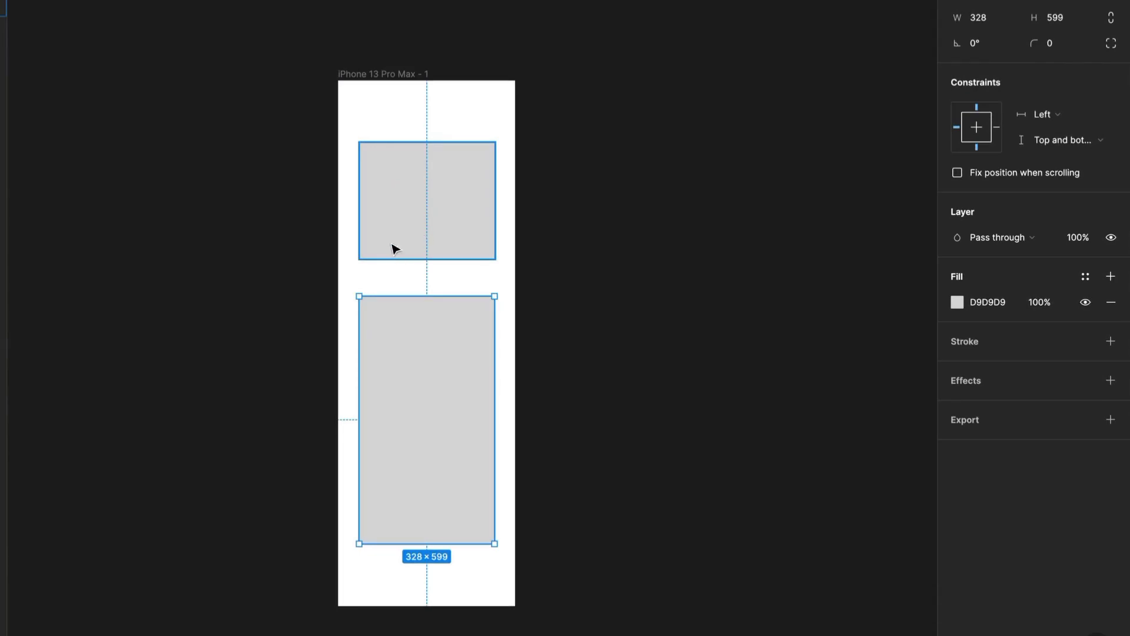
# Place a copy of the upper rectangle on the empty canvas to the right of the frame.
pyautogui.click(419, 202)
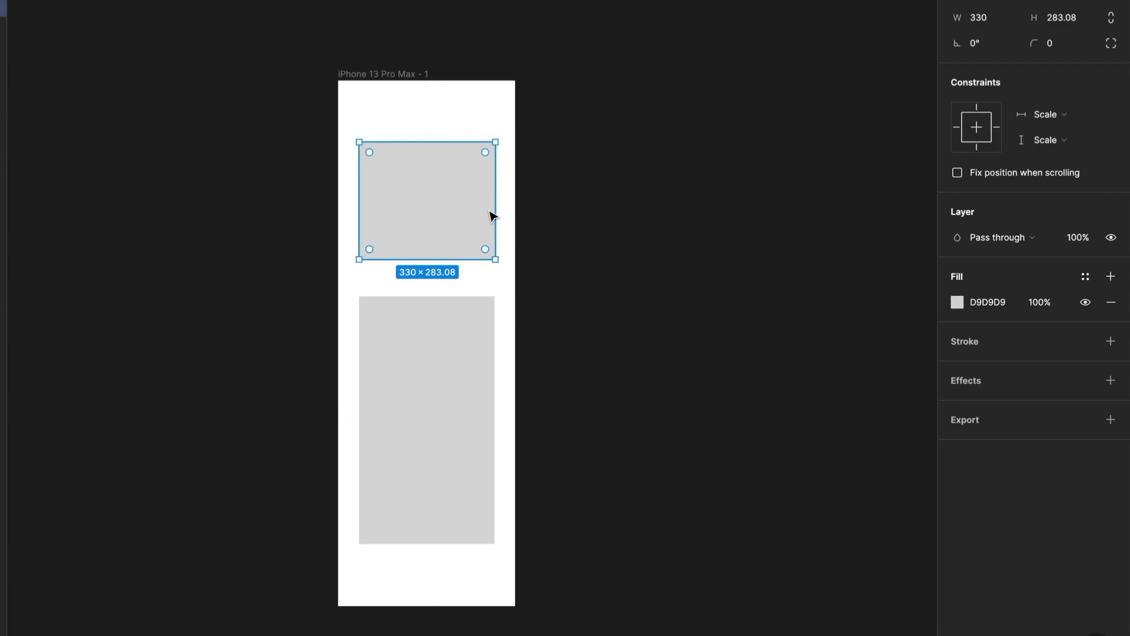
pyautogui.moveTo(702, 228); pyautogui.dragTo(389, 207)
pyautogui.click(368, 200)
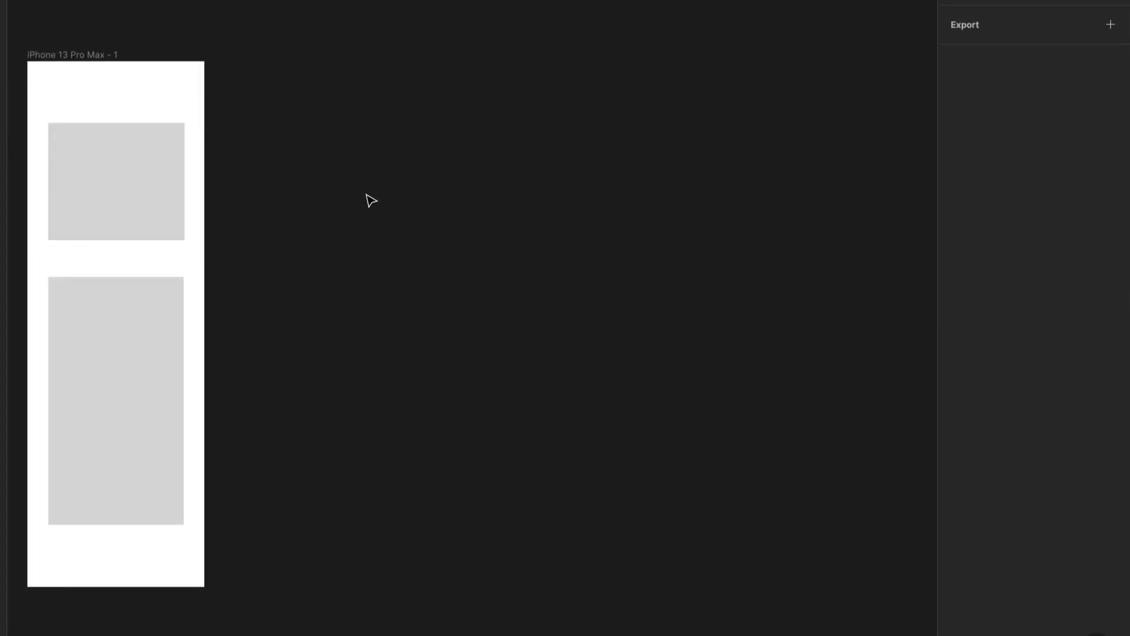
pyautogui.hotkey('ctrl', 'z')
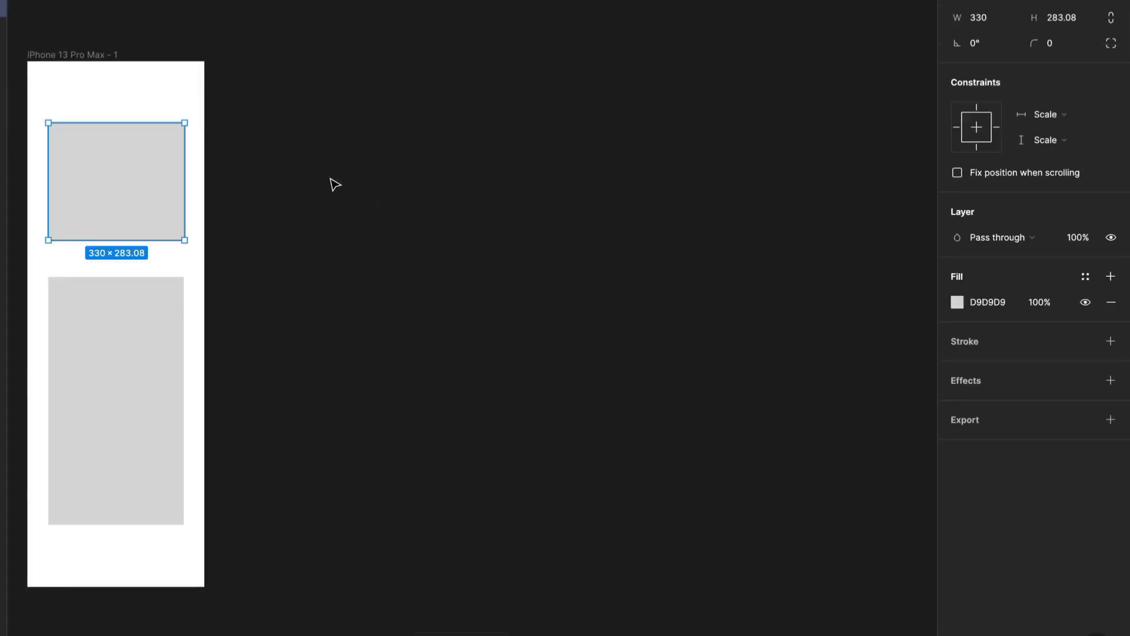
pyautogui.click(33, 163)
pyautogui.click(104, 172)
pyautogui.moveTo(104, 171); pyautogui.dragTo(350, 172)
pyautogui.scroll(5, 314, 218)
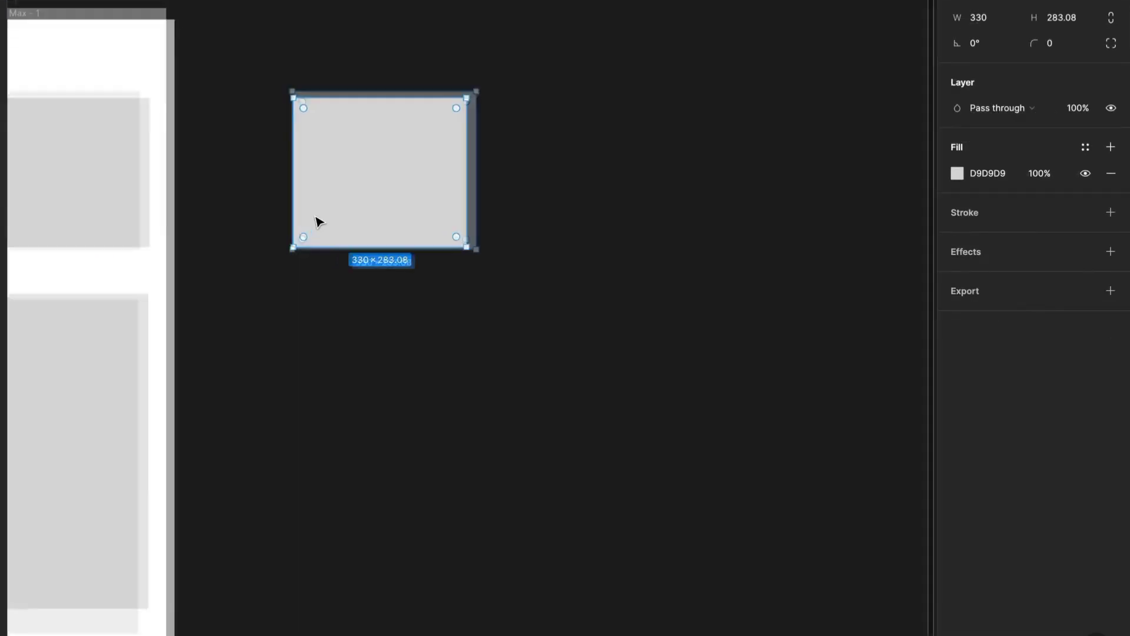
pyautogui.scroll(-5, 317, 233)
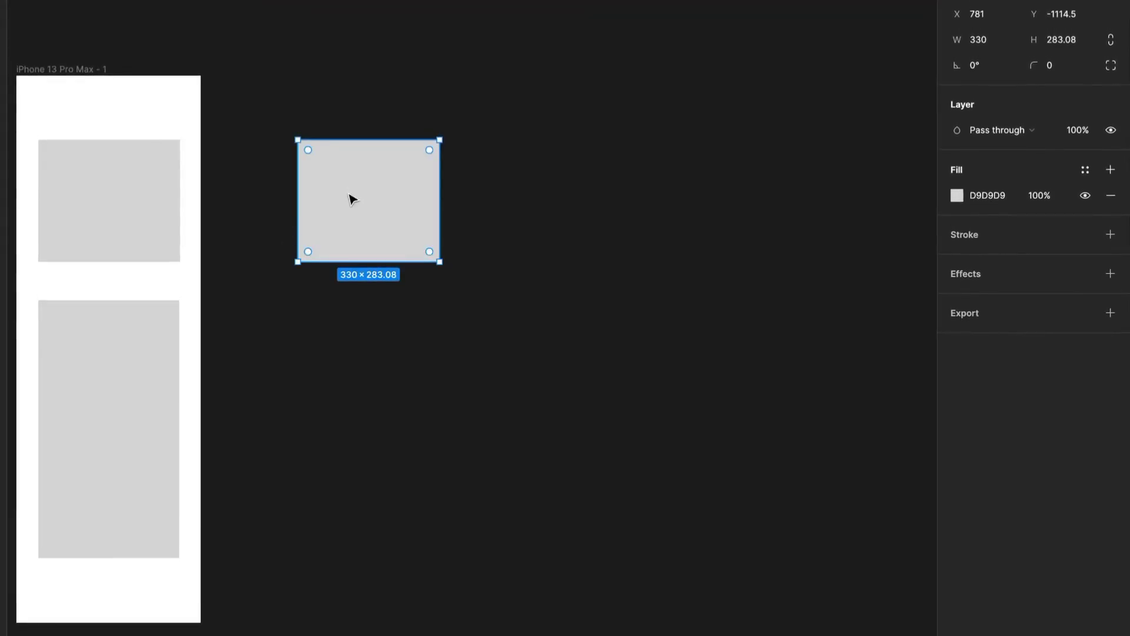
# Compare the constraint options of the upper rectangle in the frame with those of its copy outside, and inspect the parent frame.
pyautogui.click(184, 203)
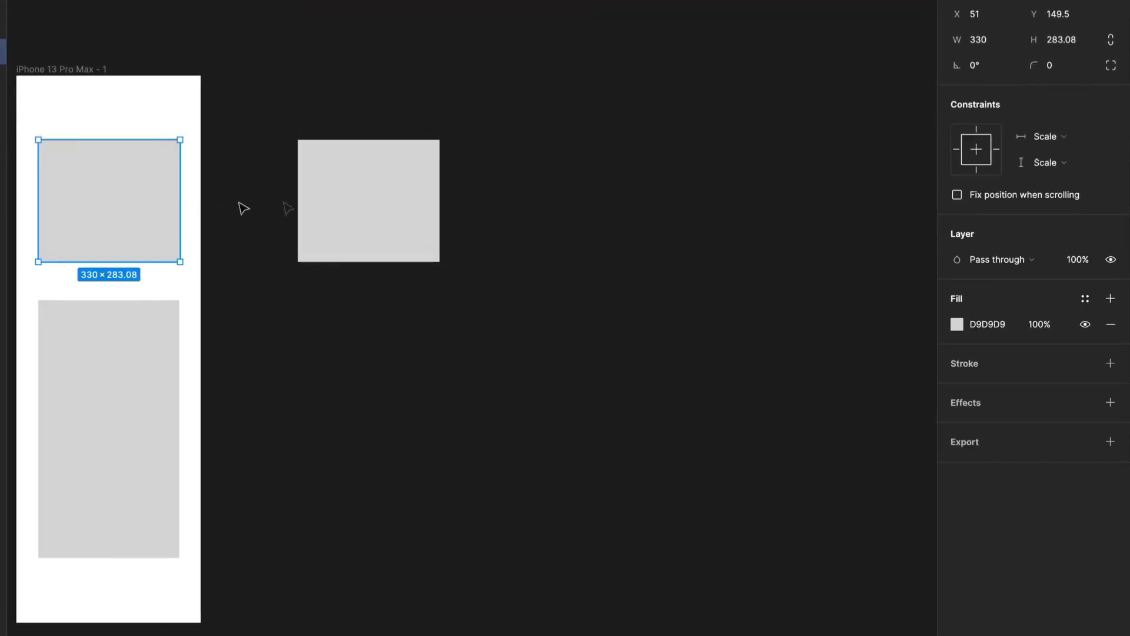
pyautogui.click(359, 189)
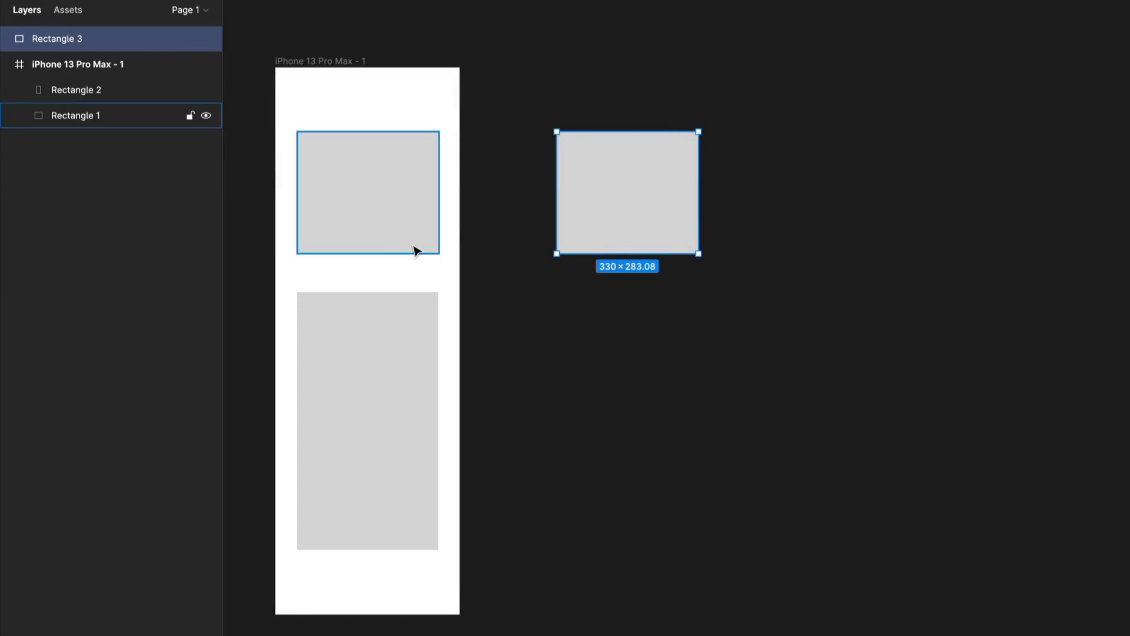
pyautogui.moveTo(535, 270); pyautogui.dragTo(643, 264)
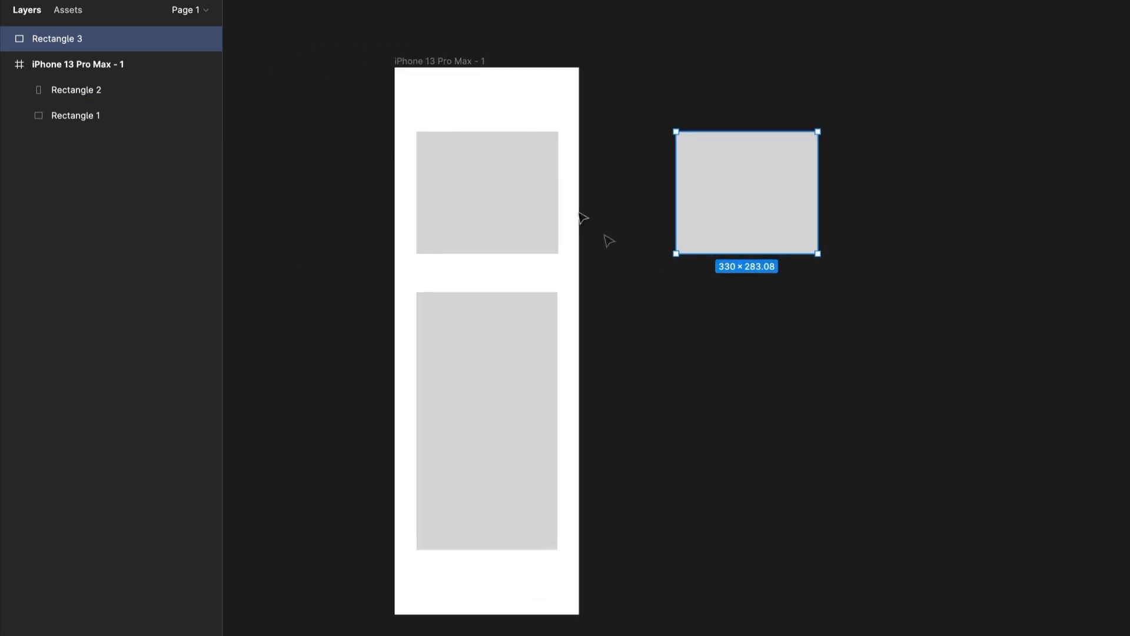
pyautogui.click(481, 62)
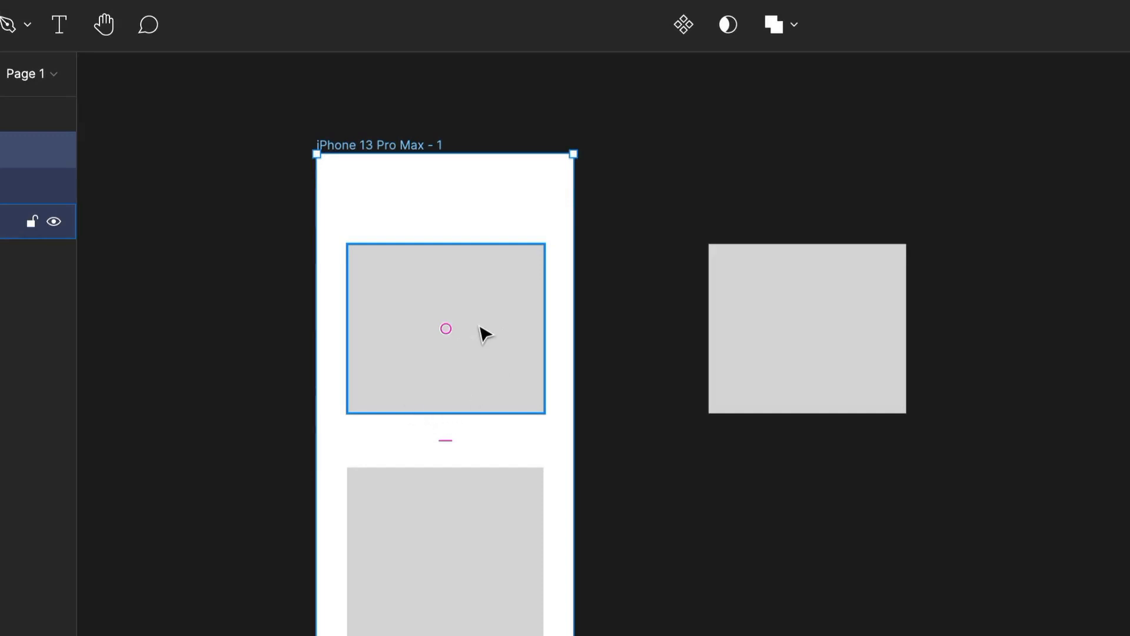
pyautogui.scroll(2, 484, 335)
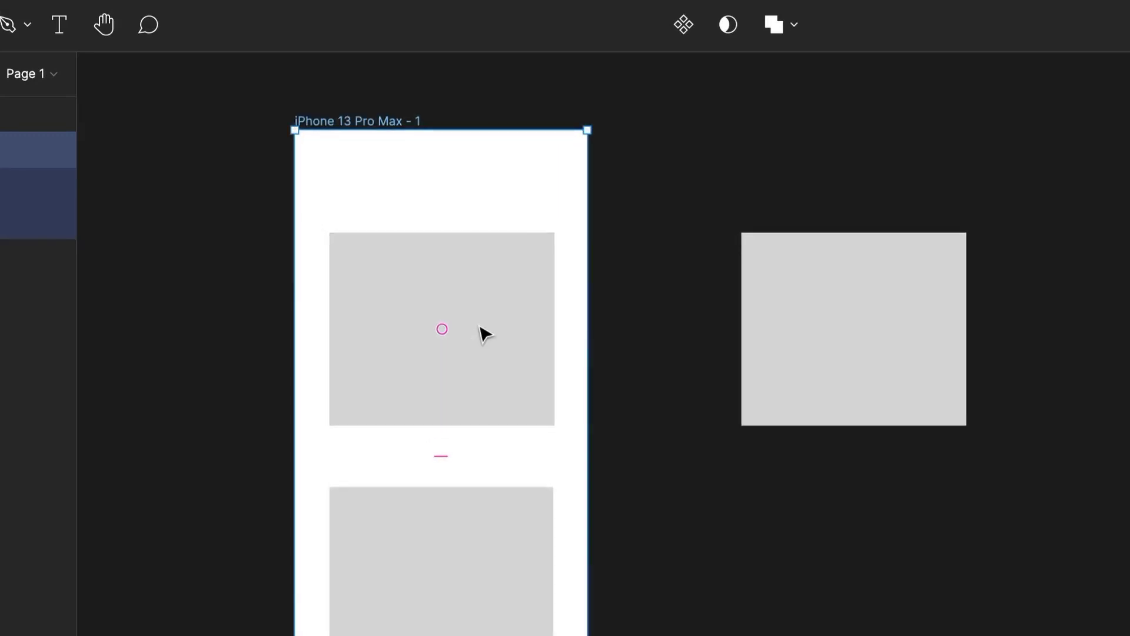
pyautogui.moveTo(434, 474); pyautogui.dragTo(520, 351)
pyautogui.moveTo(484, 227); pyautogui.dragTo(455, 299)
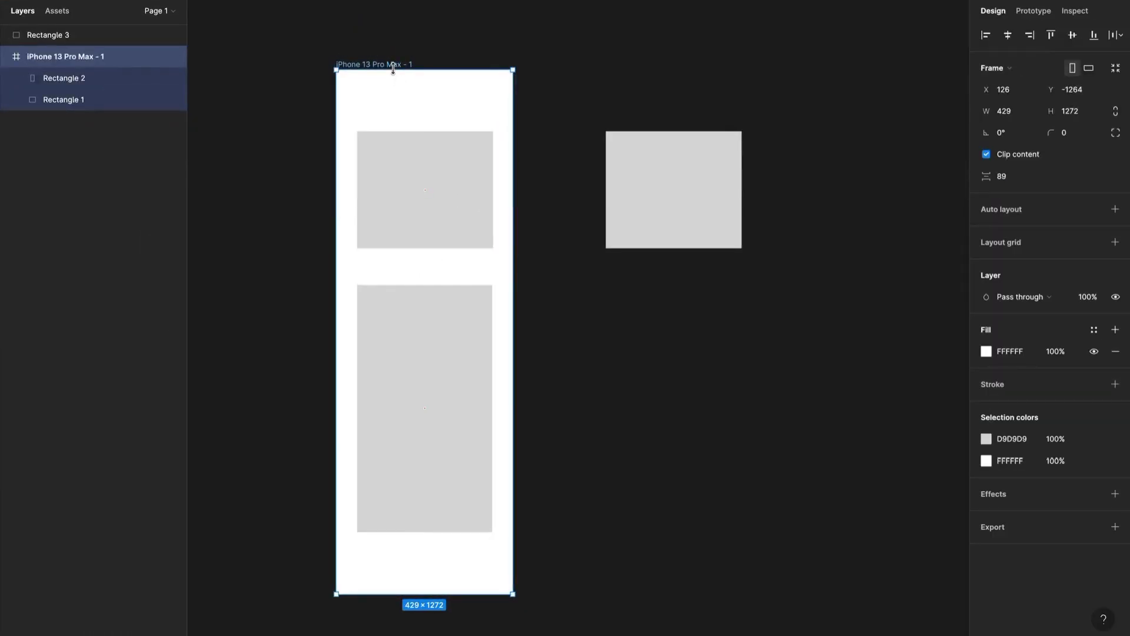
pyautogui.click(417, 197)
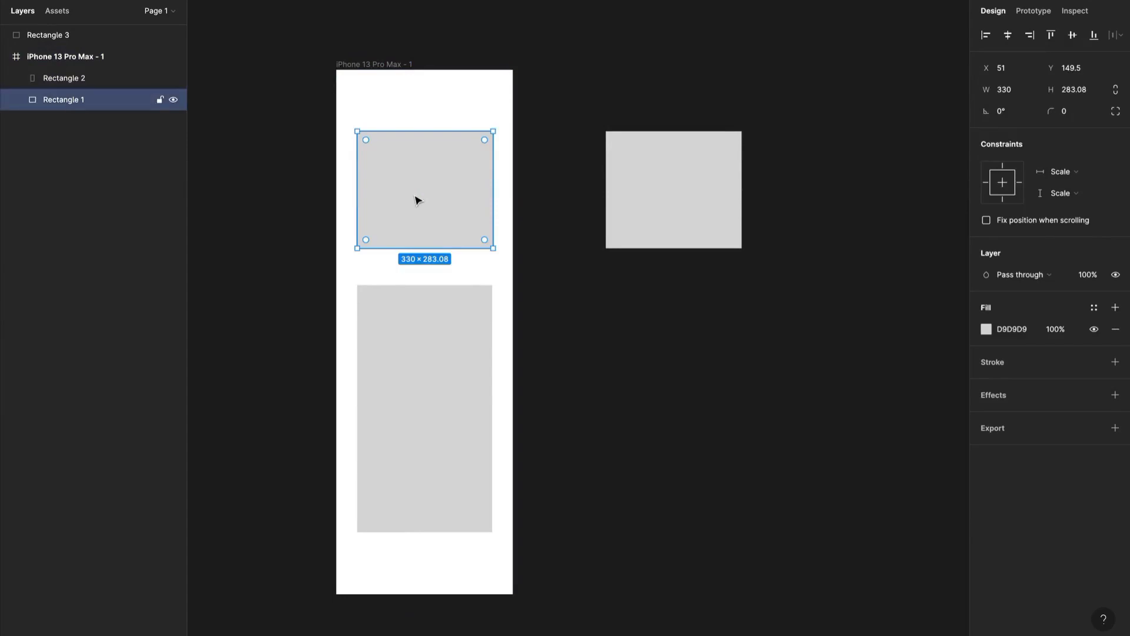
# Widen the frame to about 597 while ignoring its children's constraints, and delete the loose rectangle beside it.
pyautogui.click(392, 64)
pyautogui.moveTo(511, 142); pyautogui.dragTo(582, 217)
pyautogui.click(686, 197)
pyautogui.press('Delete')
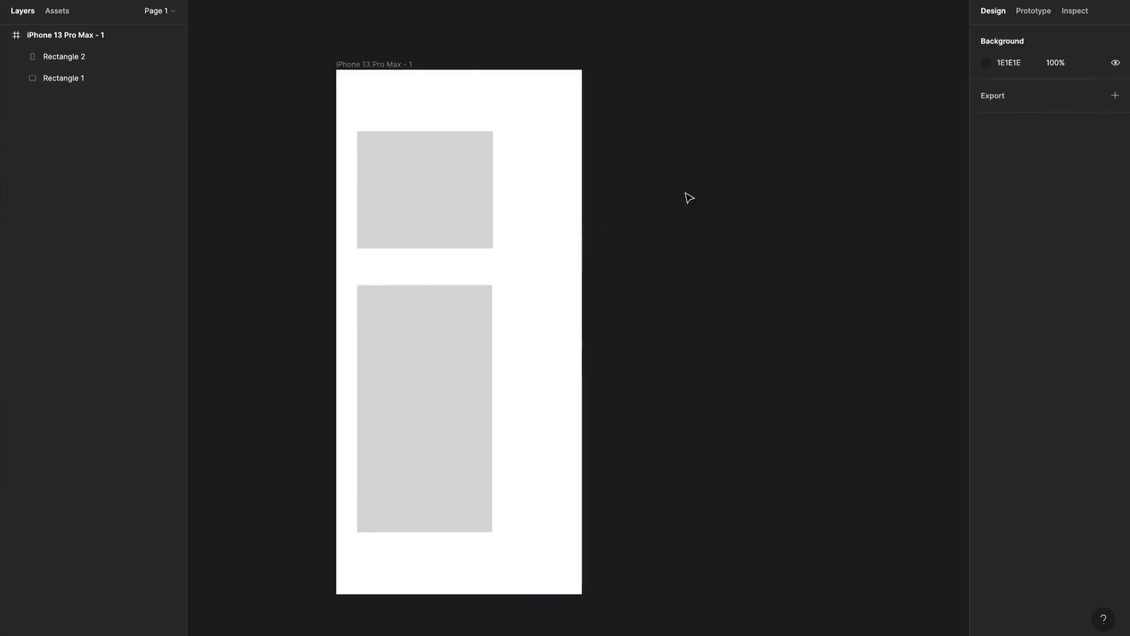
# Widen the frame slightly to about 604, again without applying the constraints of the rectangles inside.
pyautogui.rightClick(555, 213)
pyautogui.click(547, 174)
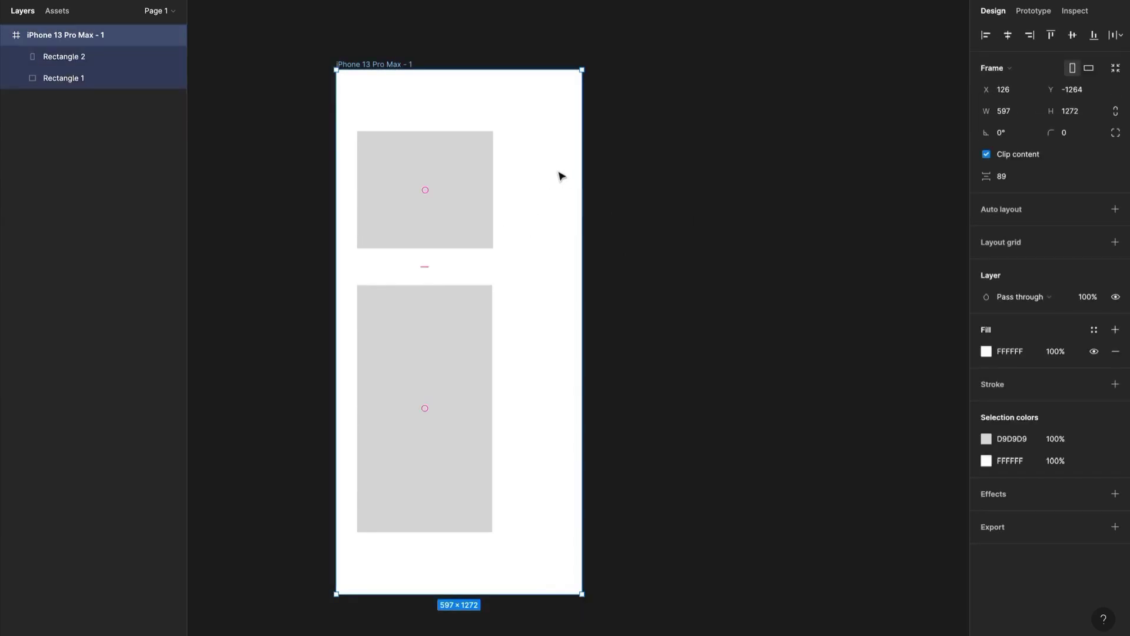
pyautogui.moveTo(580, 166); pyautogui.dragTo(585, 217)
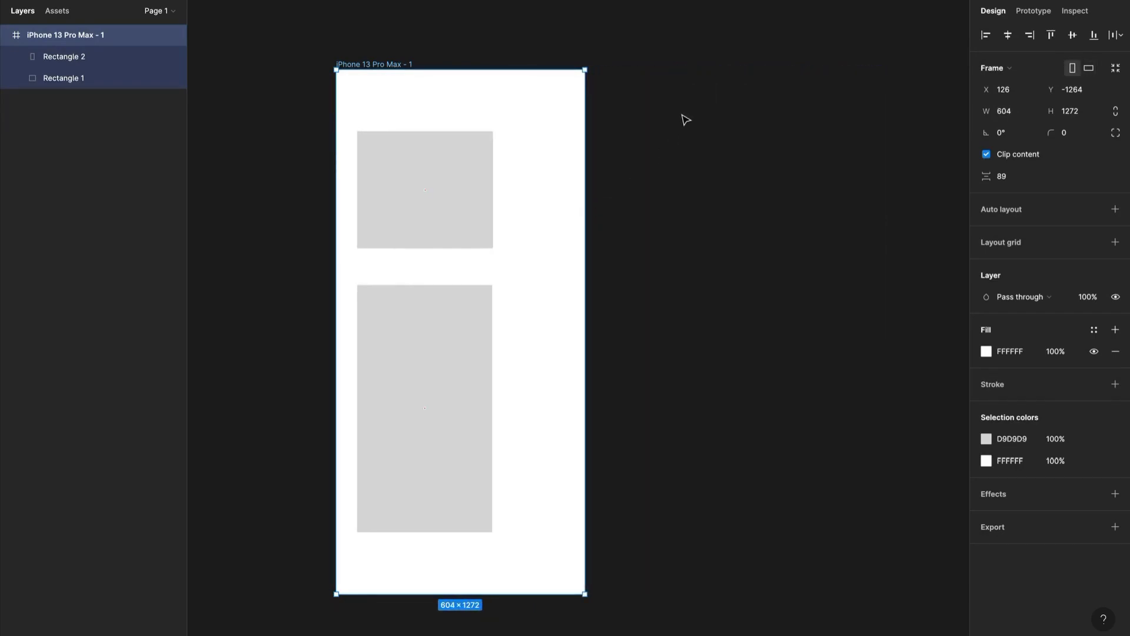